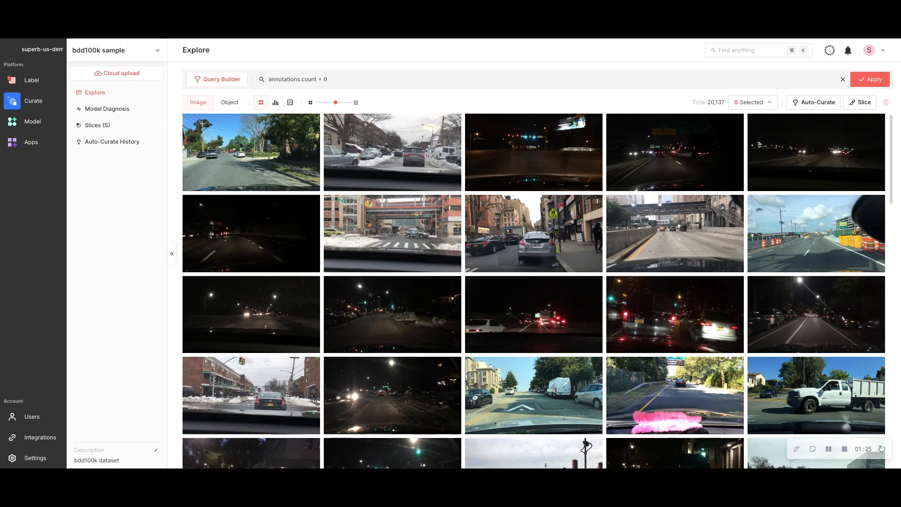
# Step: Start Auto-Curate on all images matching annotations.count = 0, using the Curate What to Label method and including only unlabeled data
pyautogui.tripleClick(270, 80)
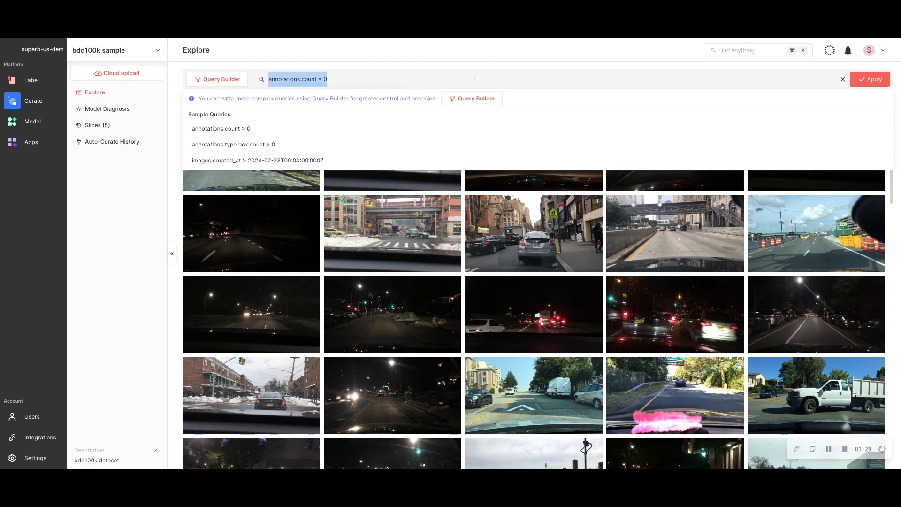
pyautogui.click(482, 55)
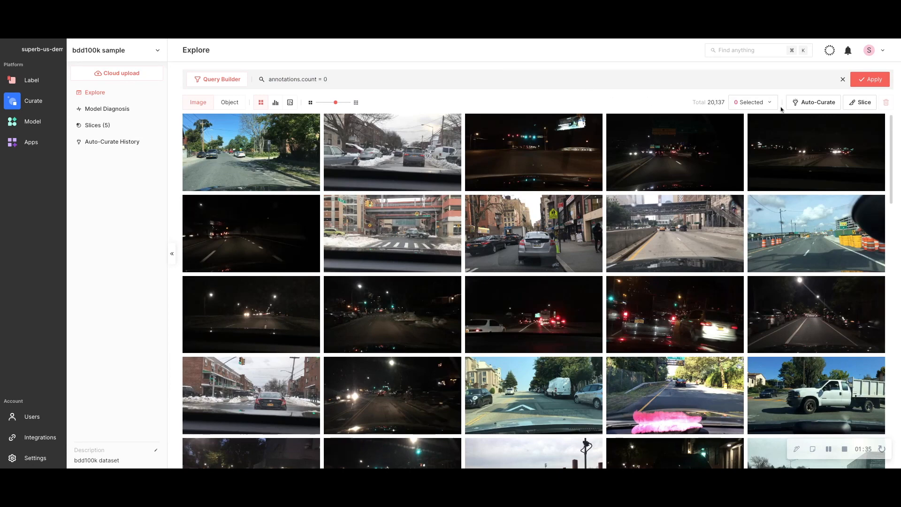
pyautogui.click(804, 105)
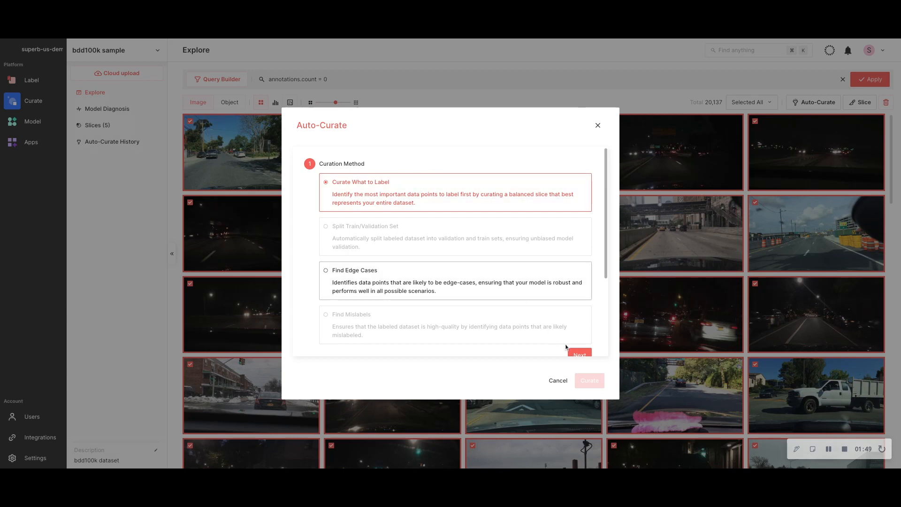
pyautogui.click(578, 355)
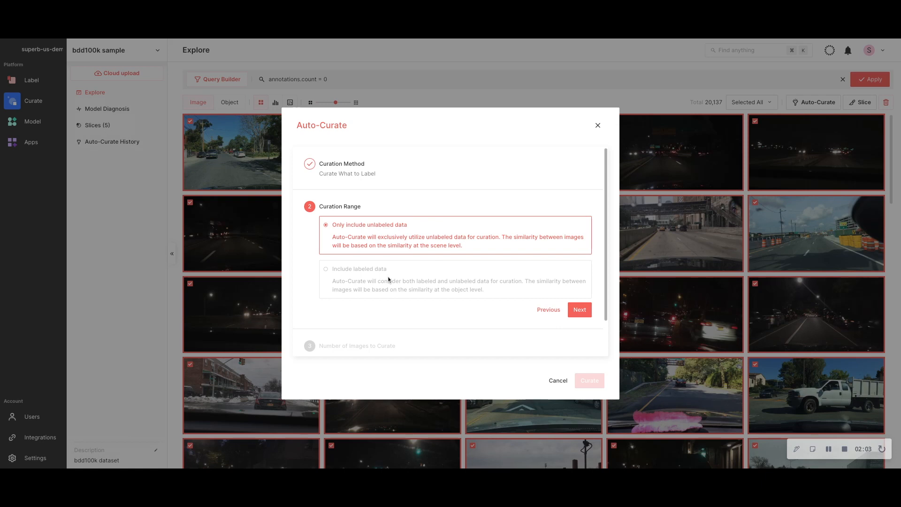
pyautogui.click(574, 311)
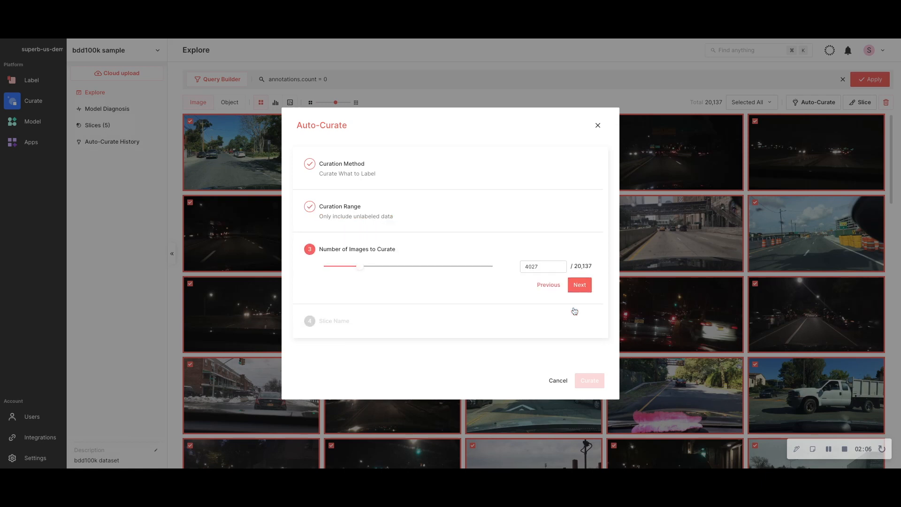
# Step: Set the number of images to curate to 4000 and accept it
pyautogui.doubleClick(533, 265)
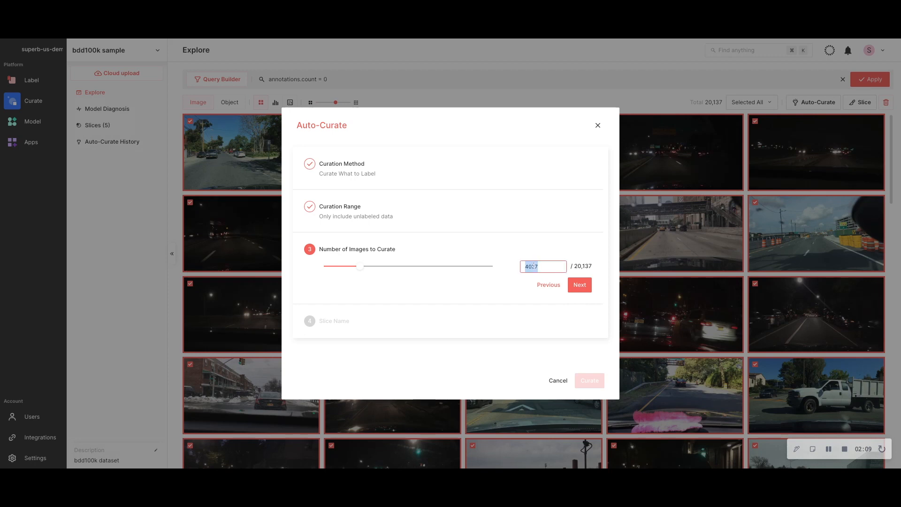
pyautogui.write('4000')
pyautogui.click(581, 285)
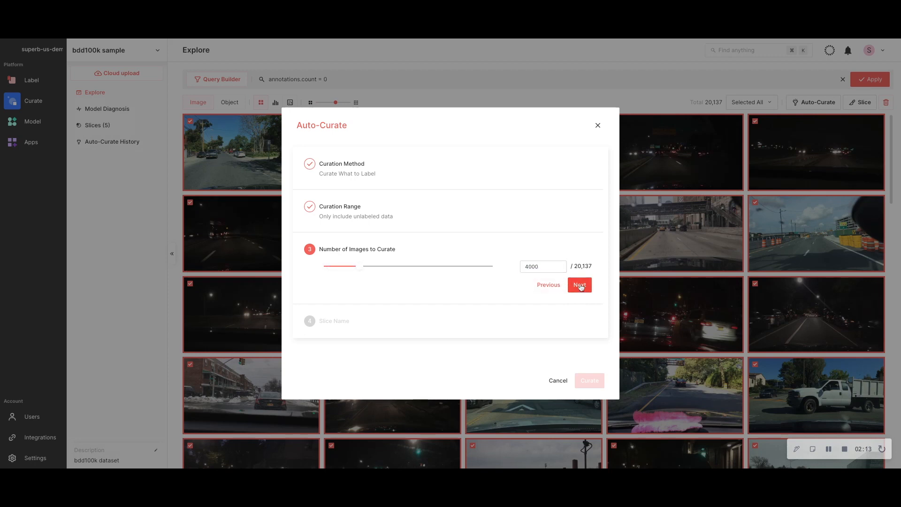
# Step: Name the resulting slice "Curate What-to-Label" and run the curation
pyautogui.click(434, 309)
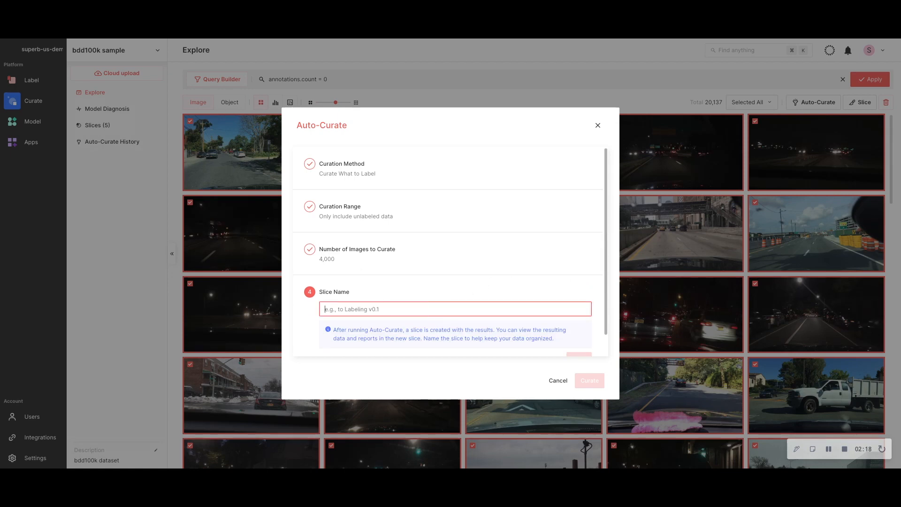
pyautogui.write('Curate What-to-Label')
pyautogui.scroll(-1, 516, 328)
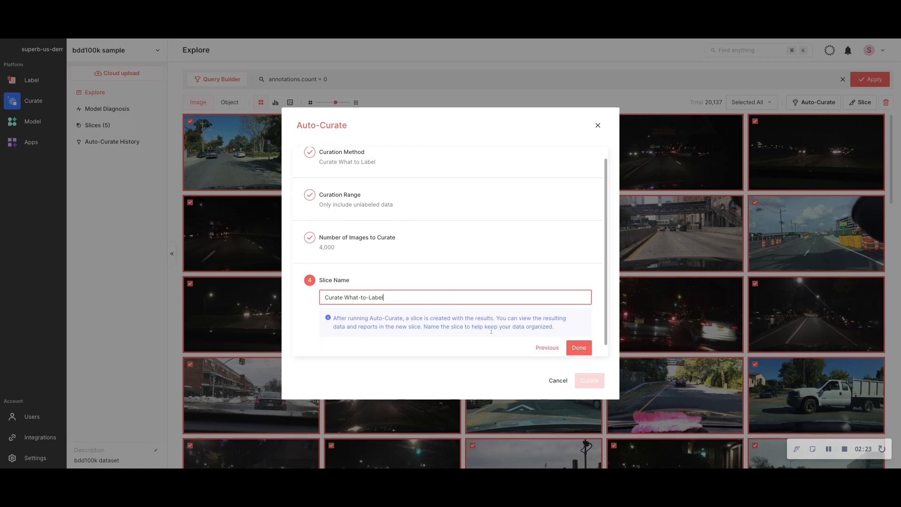
pyautogui.click(581, 339)
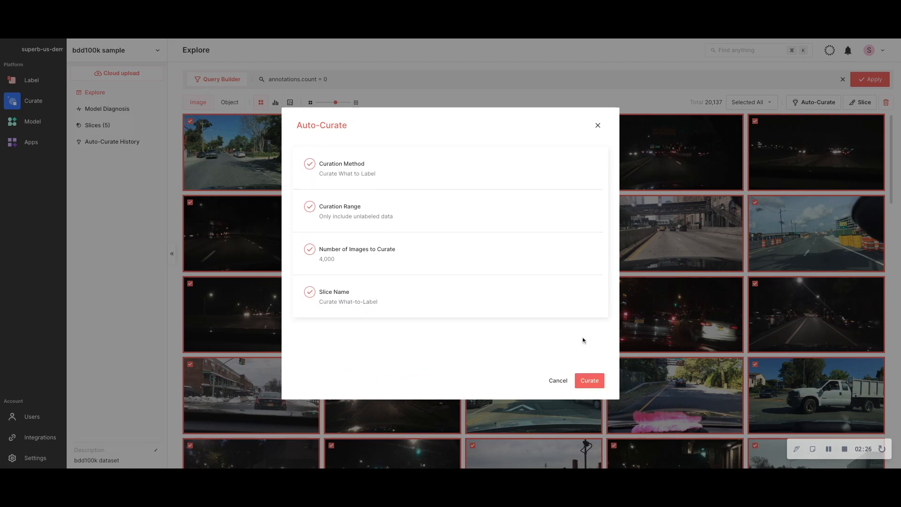
pyautogui.click(593, 382)
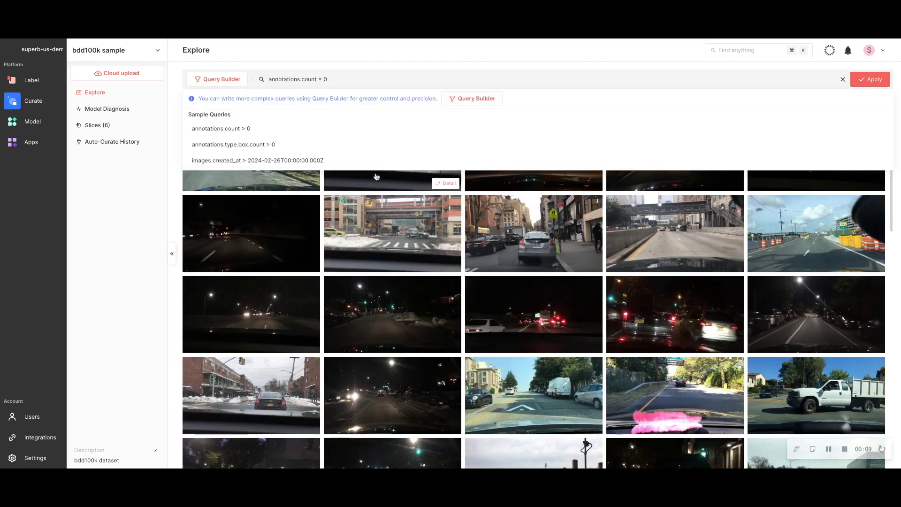
# Step: Open the Curate What-to-Label slice and compare its scatter plot with the bdd100k sample dataset, returning to the image grid
pyautogui.click(143, 126)
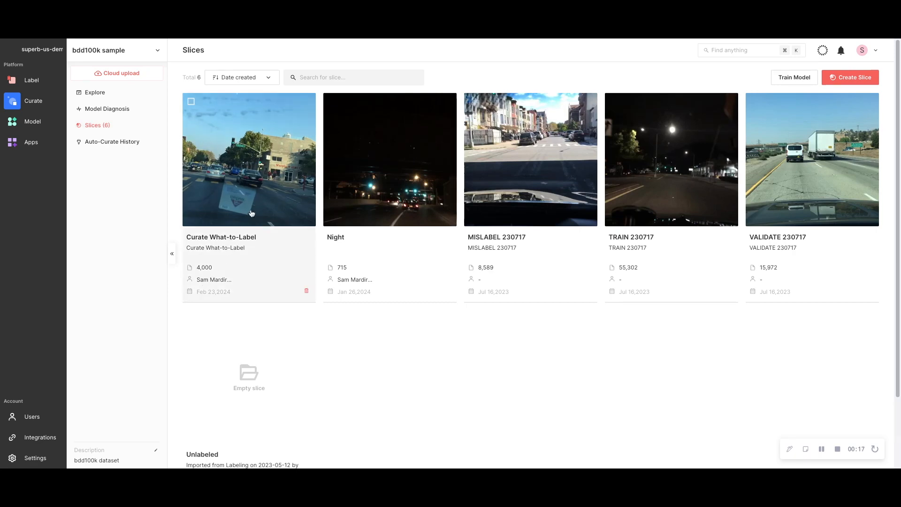
pyautogui.click(262, 188)
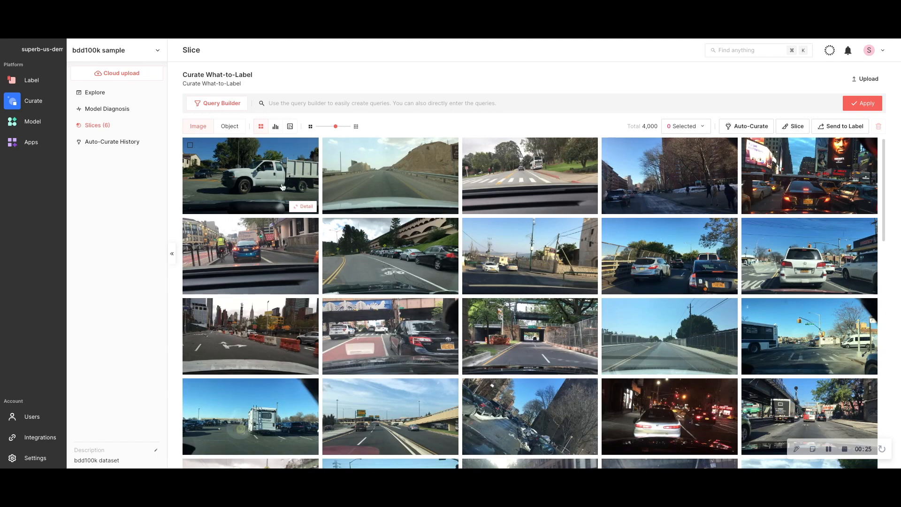
pyautogui.click(290, 126)
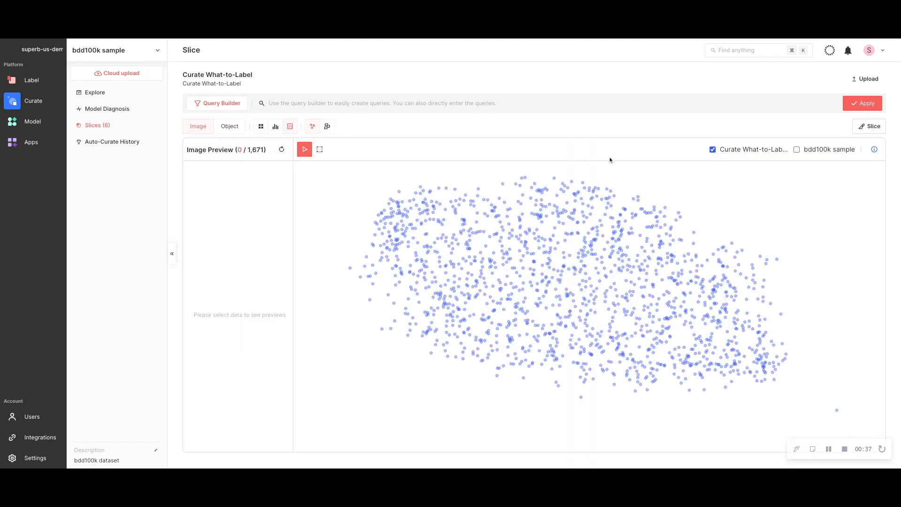
pyautogui.click(797, 149)
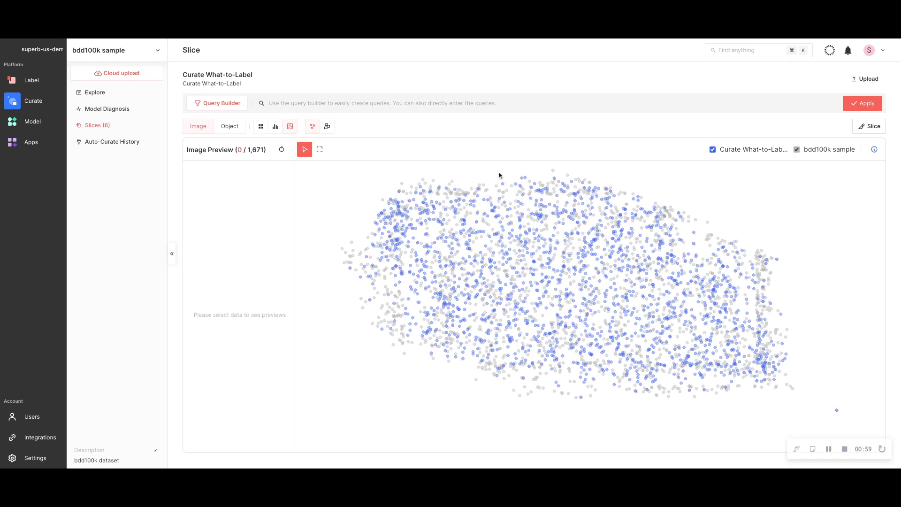
pyautogui.click(264, 129)
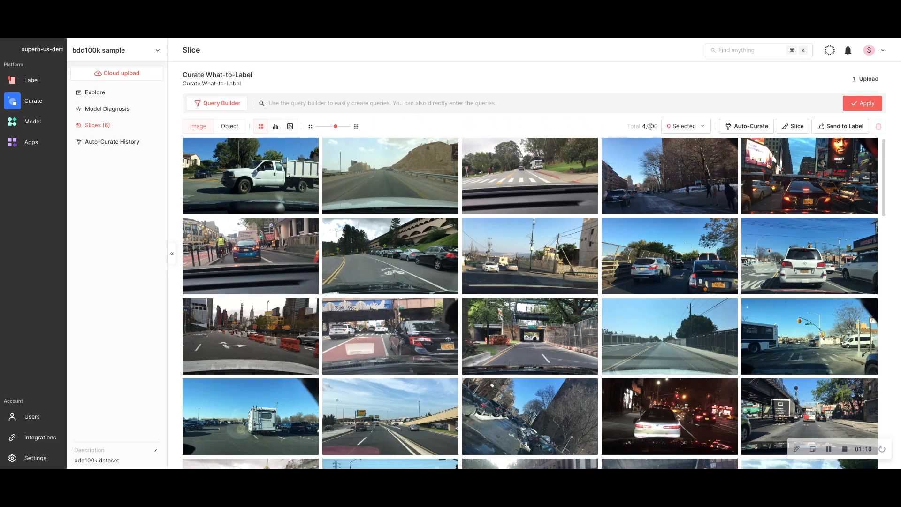
# Step: View the Send to Label options for all images in the slice and close them without sending
pyautogui.click(845, 126)
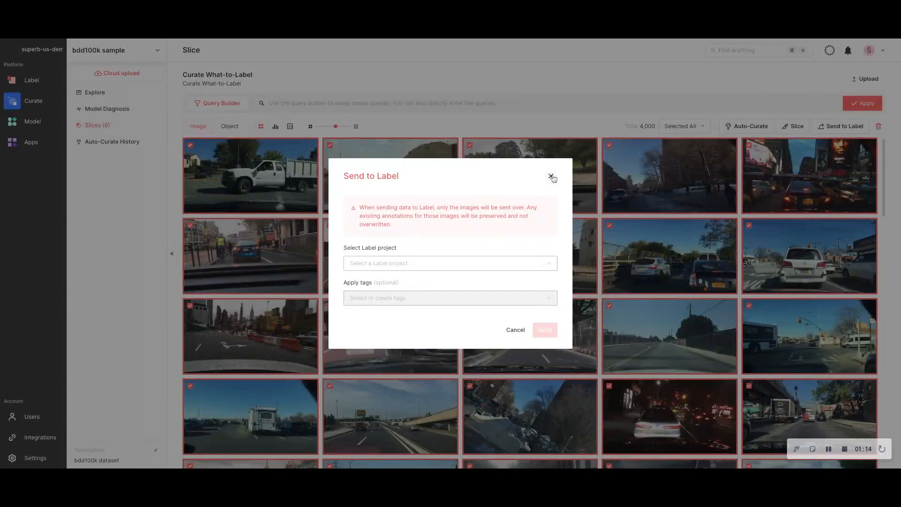
pyautogui.click(552, 176)
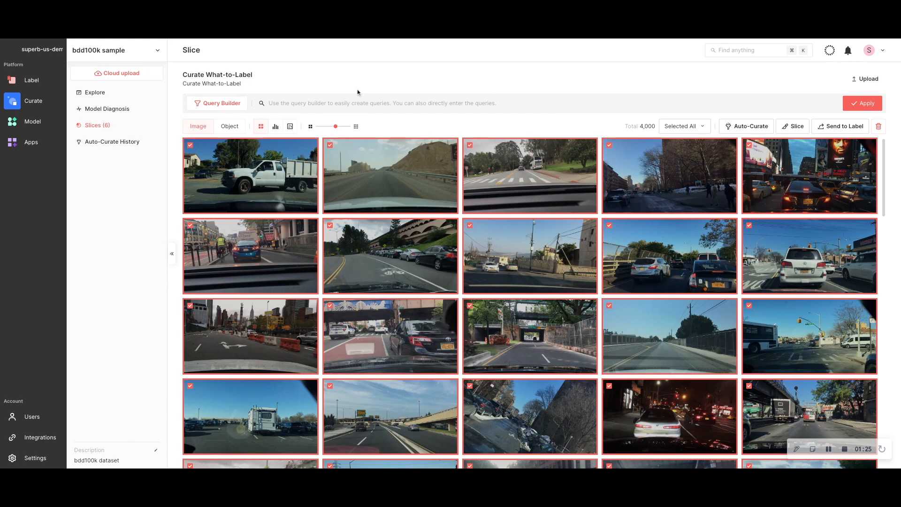
# Step: Open the report of the newest Curate What to Label run from the Auto-Curate history and read its summary and cluster coverage
pyautogui.click(140, 142)
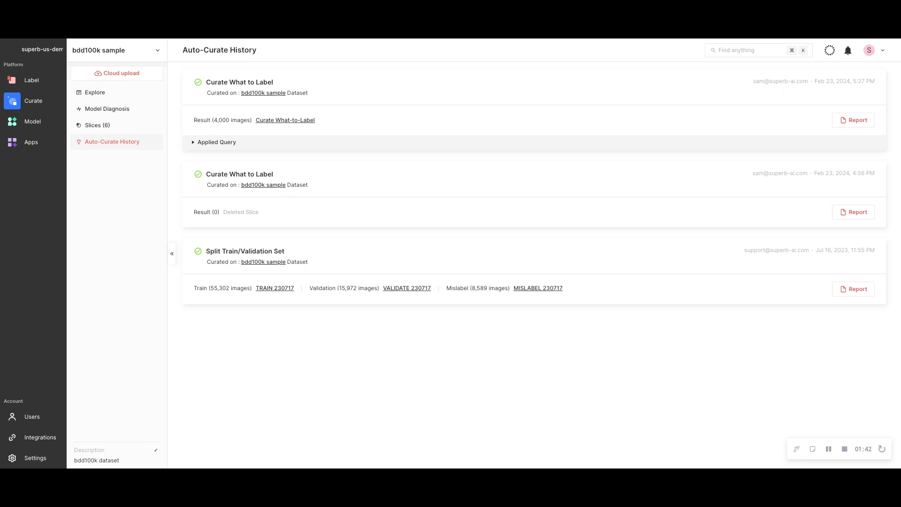
pyautogui.click(853, 122)
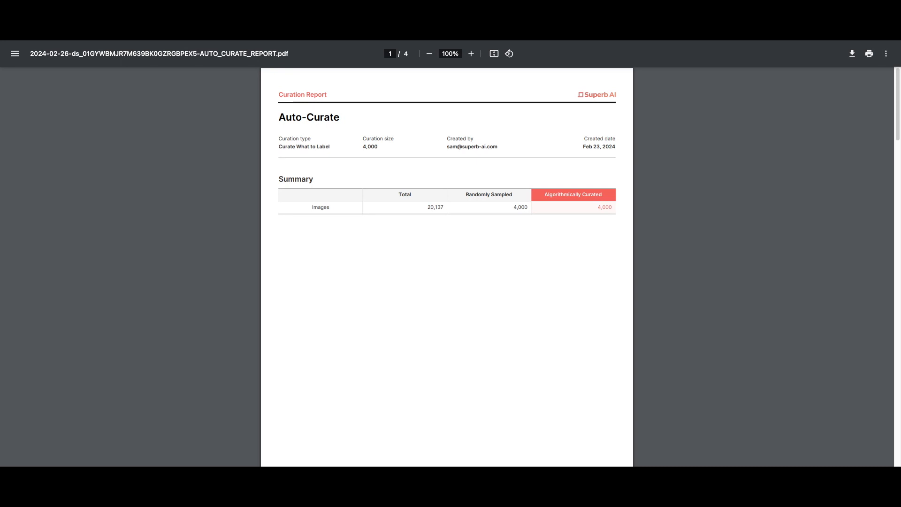
pyautogui.scroll(-9, 447, 263)
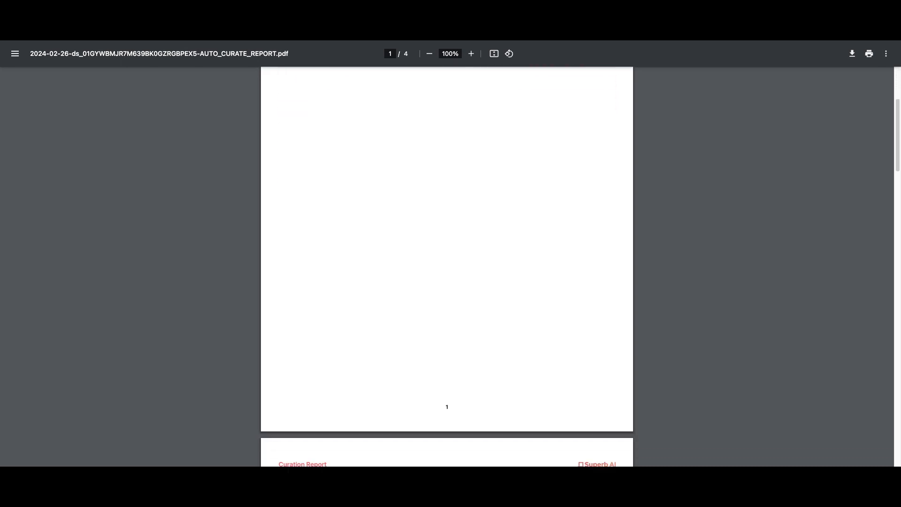
pyautogui.scroll(-3, 447, 263)
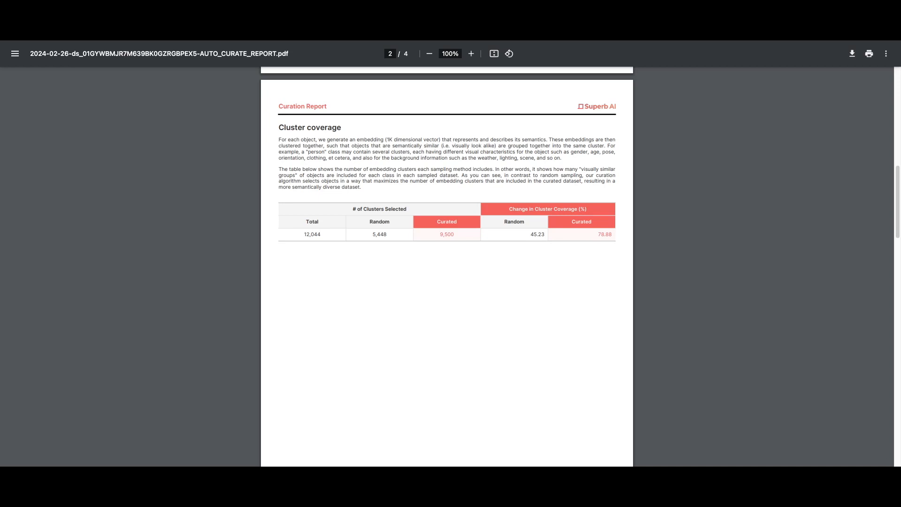
# Step: Examine the report's sampling distribution chart by cluster size and the sparse versus dense cluster example images
pyautogui.scroll(-10, 447, 268)
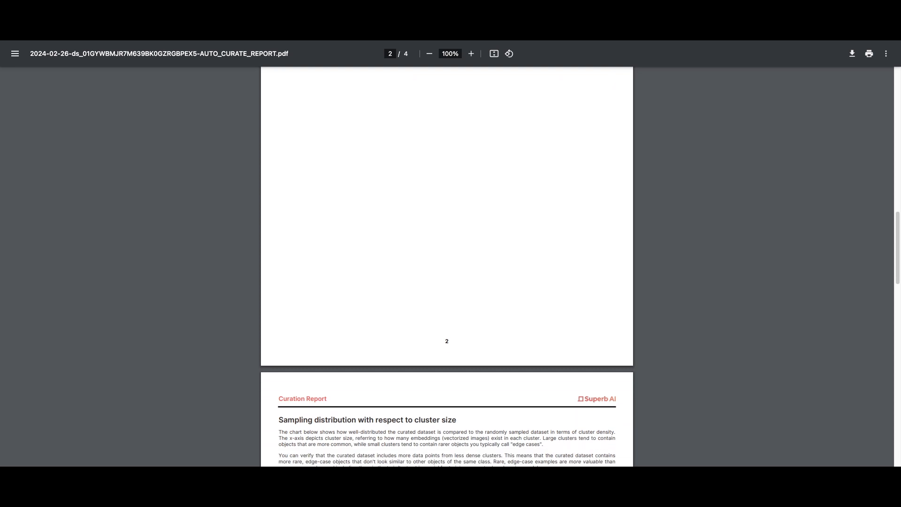
pyautogui.scroll(-2, 447, 268)
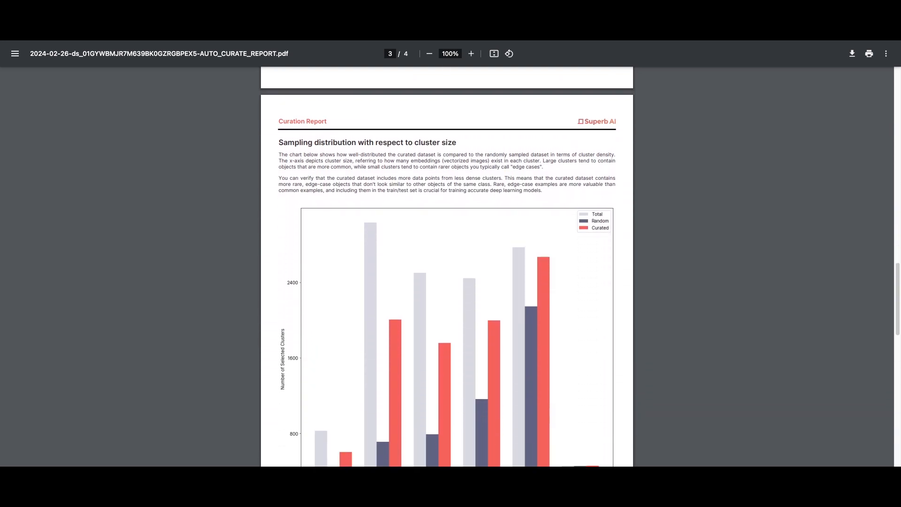
pyautogui.scroll(-1, 447, 268)
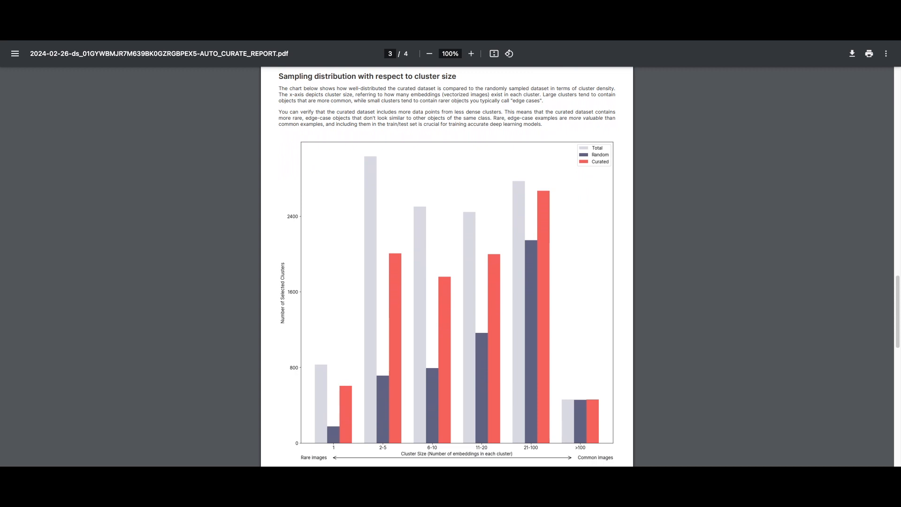
pyautogui.scroll(-7, 447, 263)
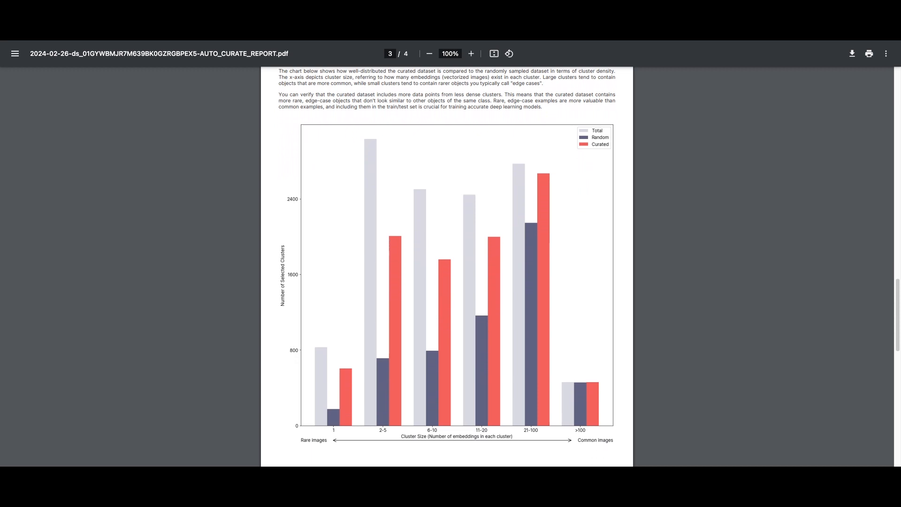
pyautogui.scroll(-4, 447, 263)
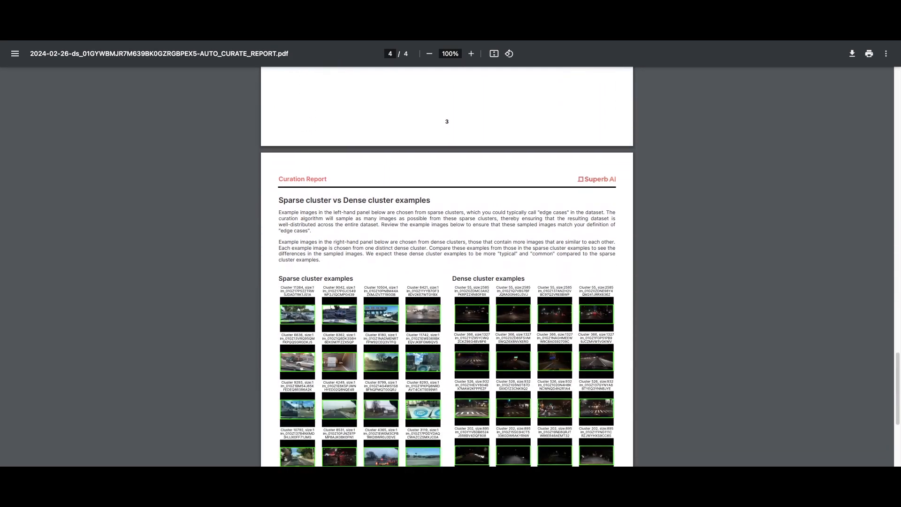
pyautogui.scroll(-1, 447, 263)
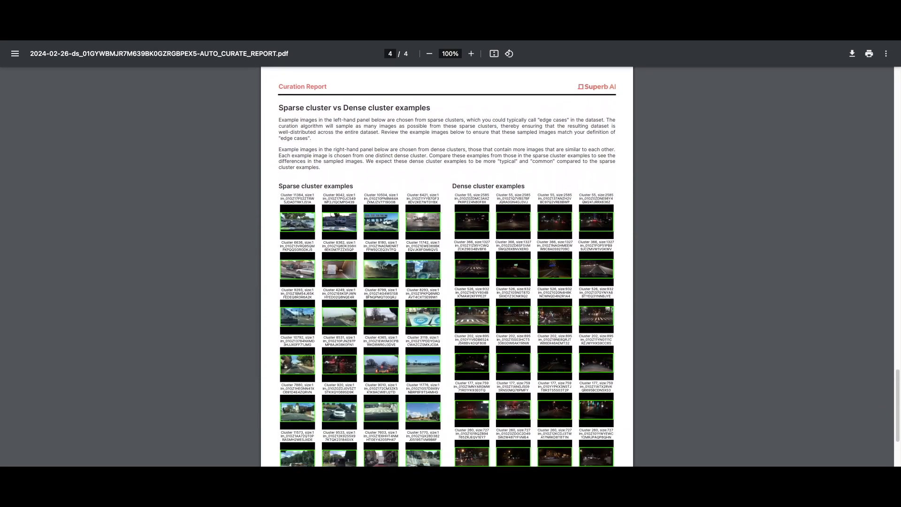
pyautogui.scroll(-1, 446, 263)
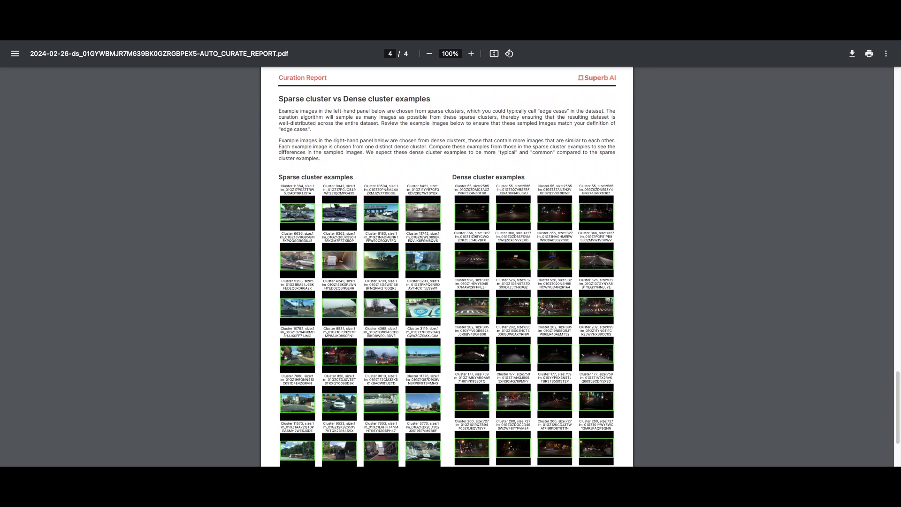